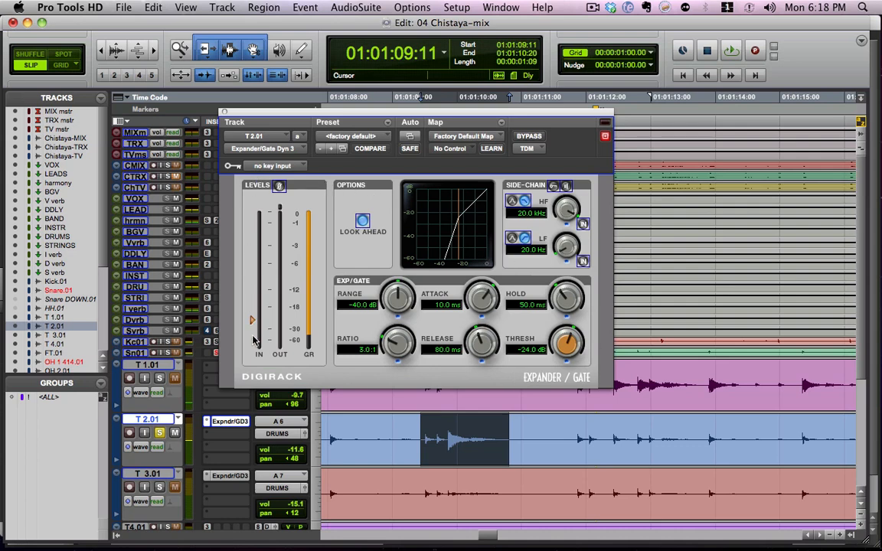
Close the Expander/Gate window, solo track T 2.01 and audition it from 01:01:07:24
{"action": "left_click", "coordinate": [223, 112]}
{"action": "left_click", "coordinate": [374, 427]}
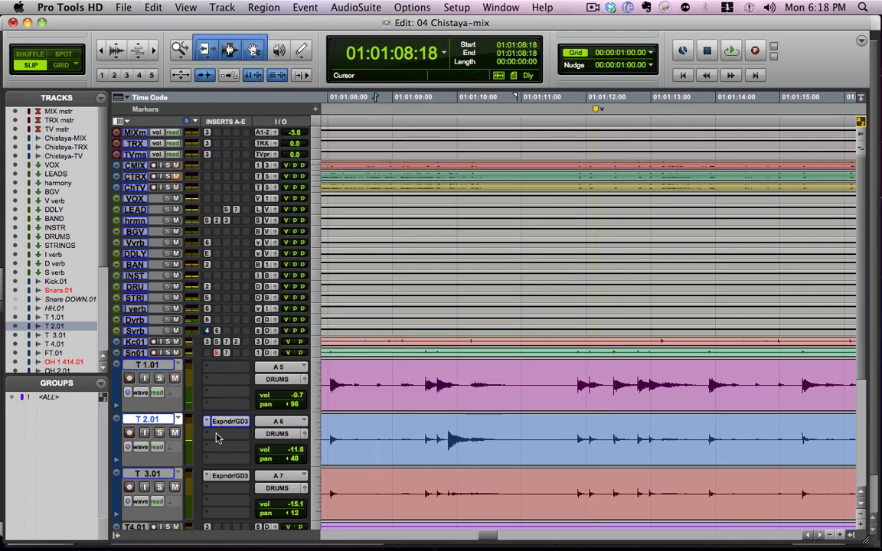
{"action": "left_click", "coordinate": [159, 433]}
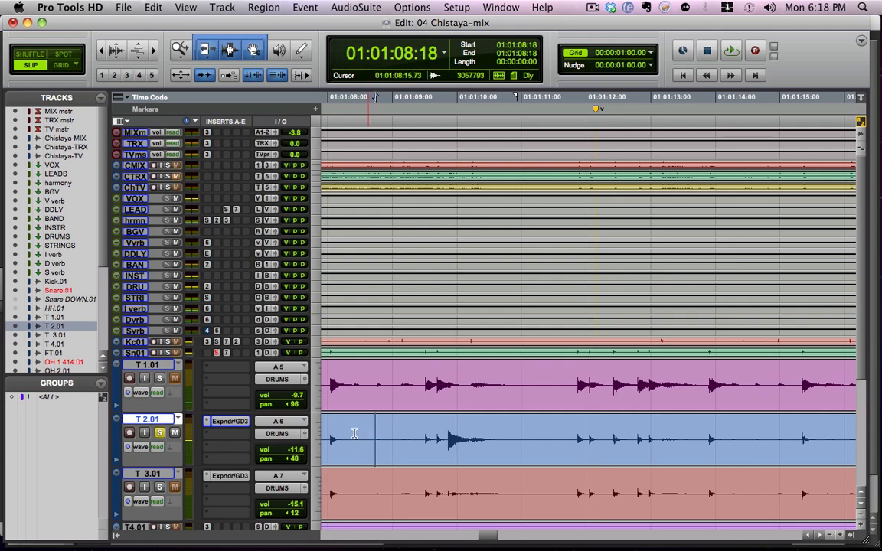
{"action": "left_click", "coordinate": [327, 435]}
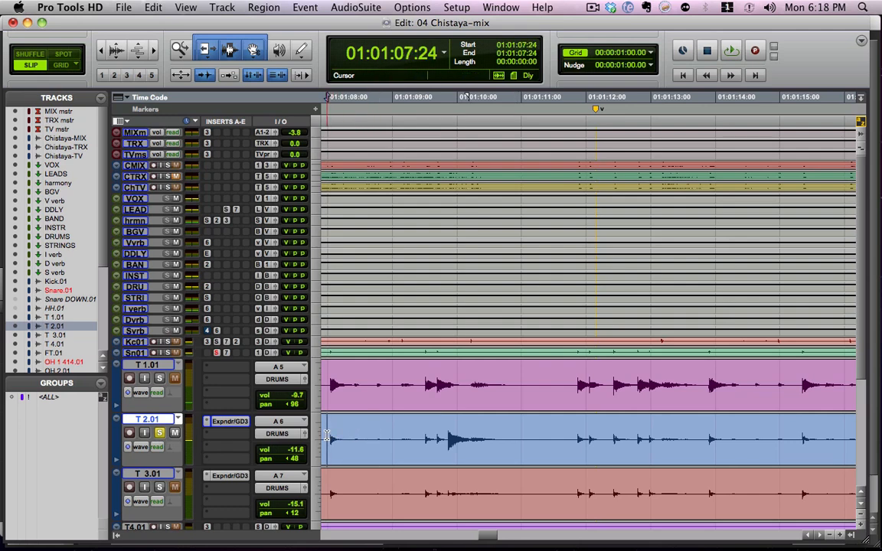
{"action": "key", "text": "space"}
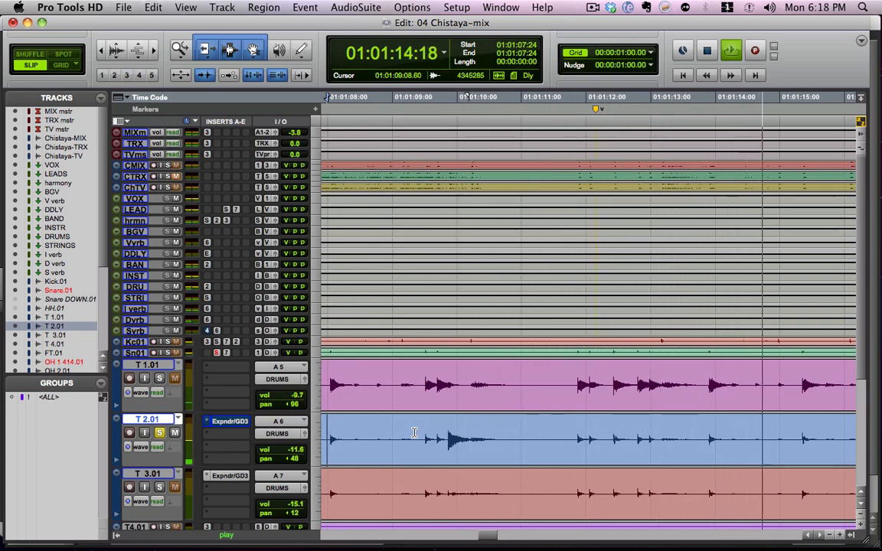
{"action": "key", "text": "space"}
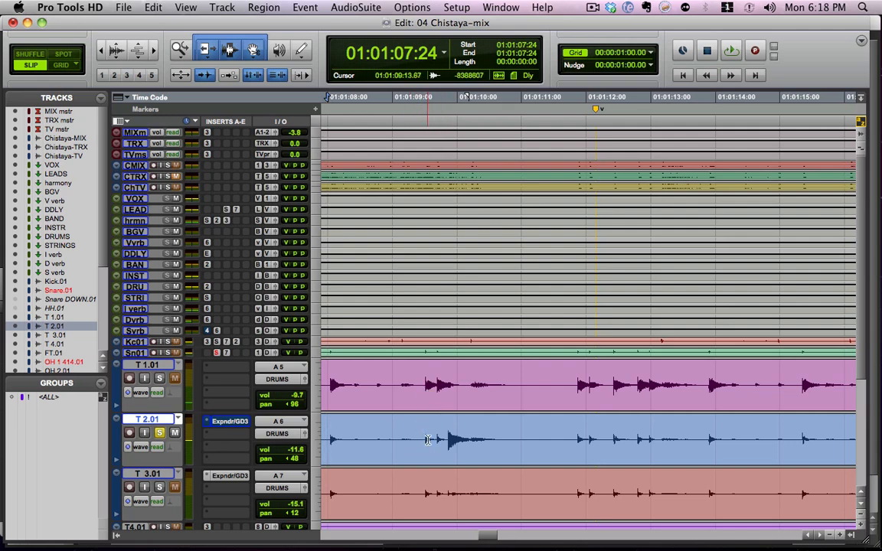
Select the two quiet hits before the loud tom hit on T 2.01, and re-enable and open the track's Expander/Gate insert
{"action": "left_click", "coordinate": [420, 433]}
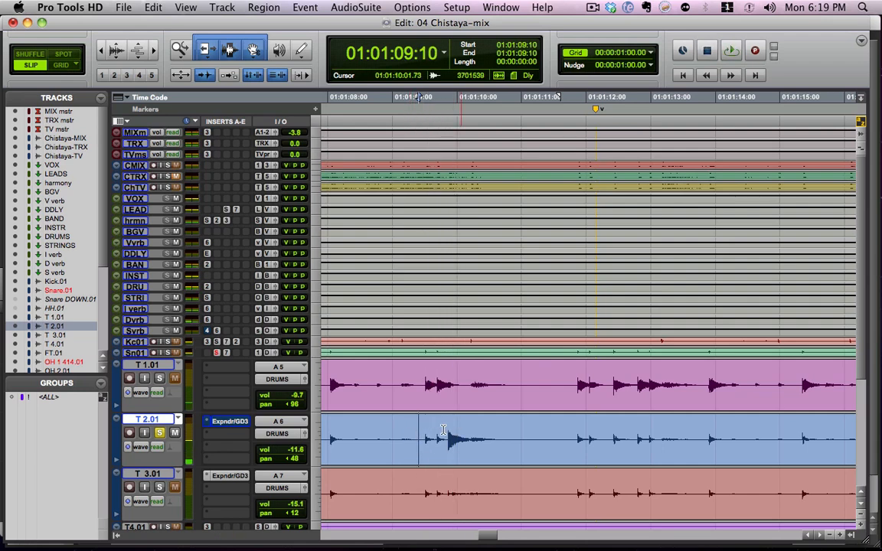
{"action": "left_click_drag", "start_coordinate": [411, 437], "coordinate": [445, 439]}
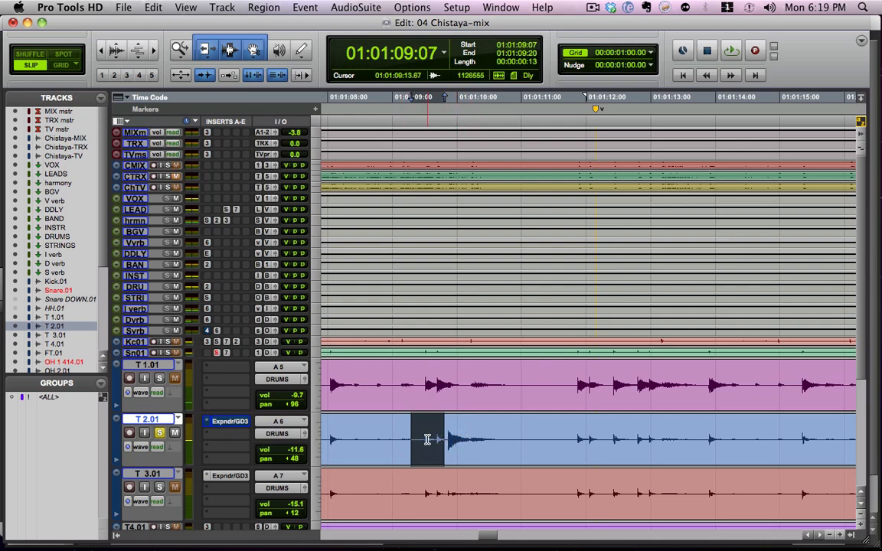
{"action": "left_click", "coordinate": [226, 422], "text": "super"}
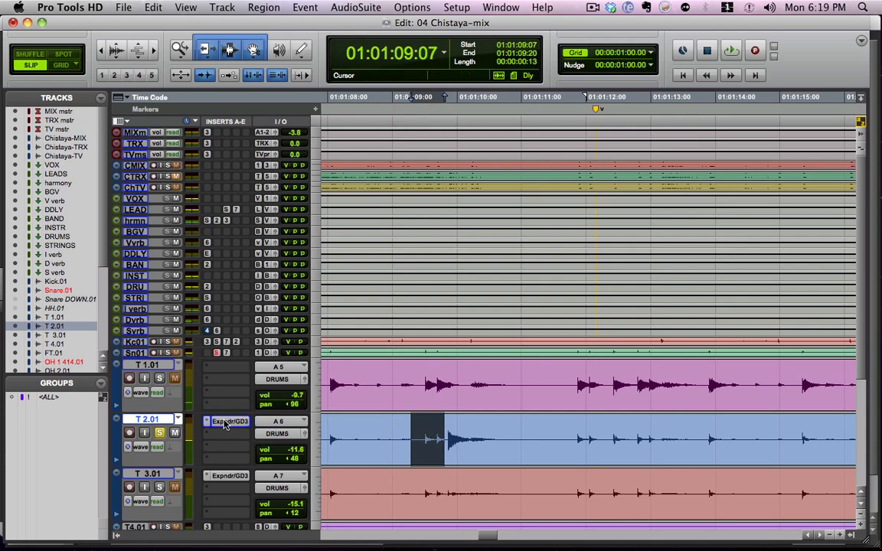
{"action": "left_click", "coordinate": [226, 422]}
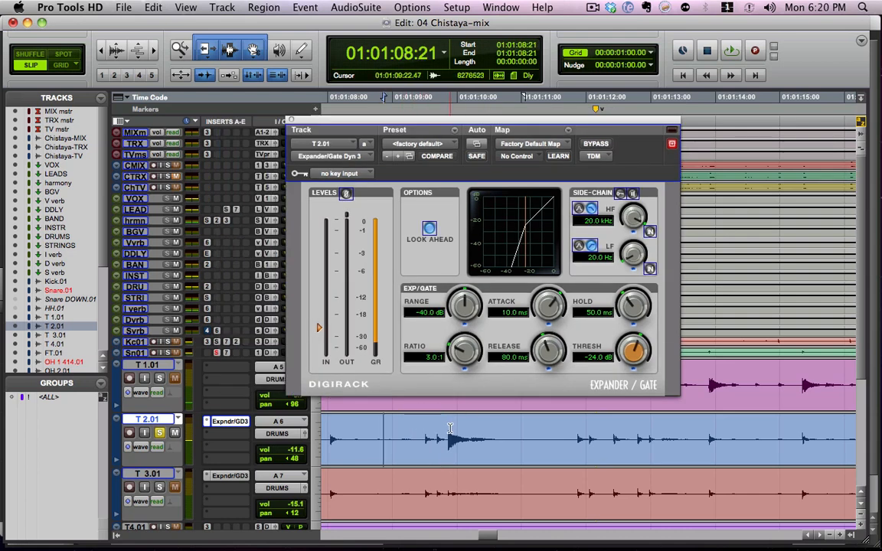
Audition the gated T 2.01 track from 01:01:08:21 and again from 01:01:09:12
{"action": "key", "text": "space"}
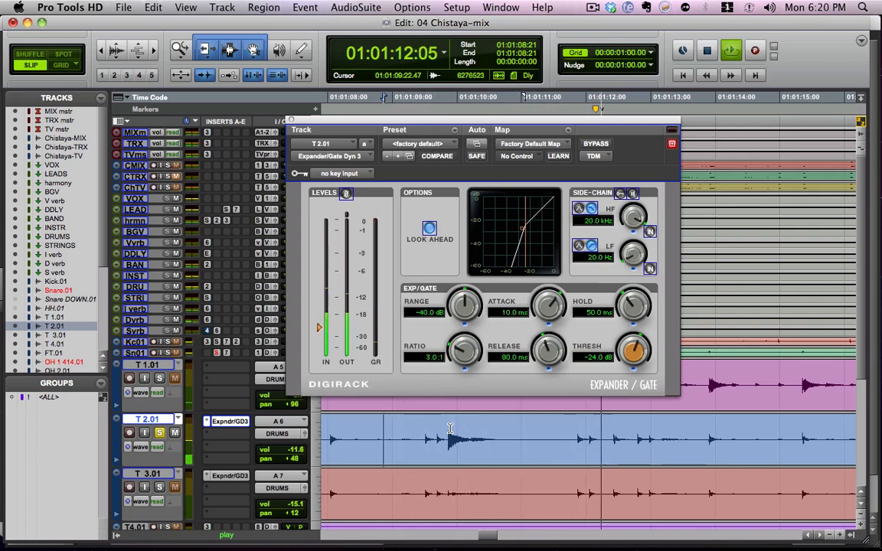
{"action": "key", "text": "space"}
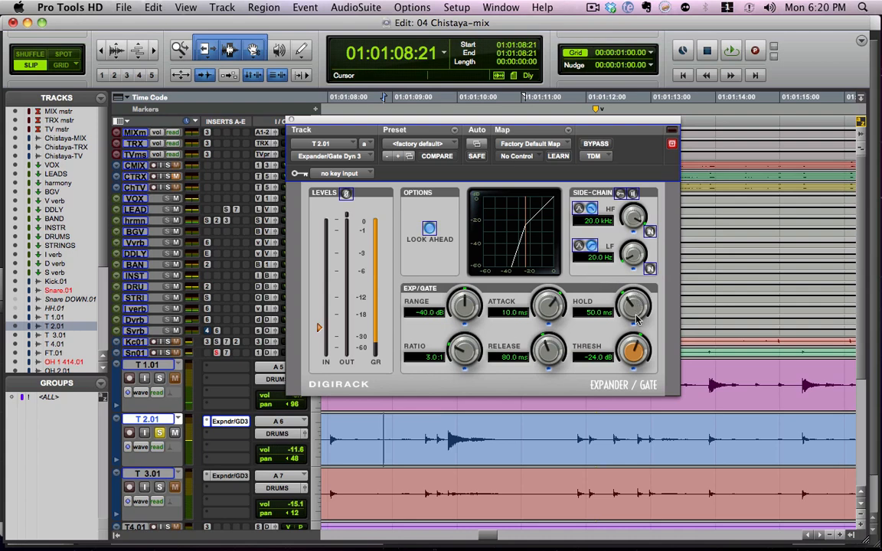
{"action": "left_click", "coordinate": [426, 437]}
{"action": "key", "text": "space"}
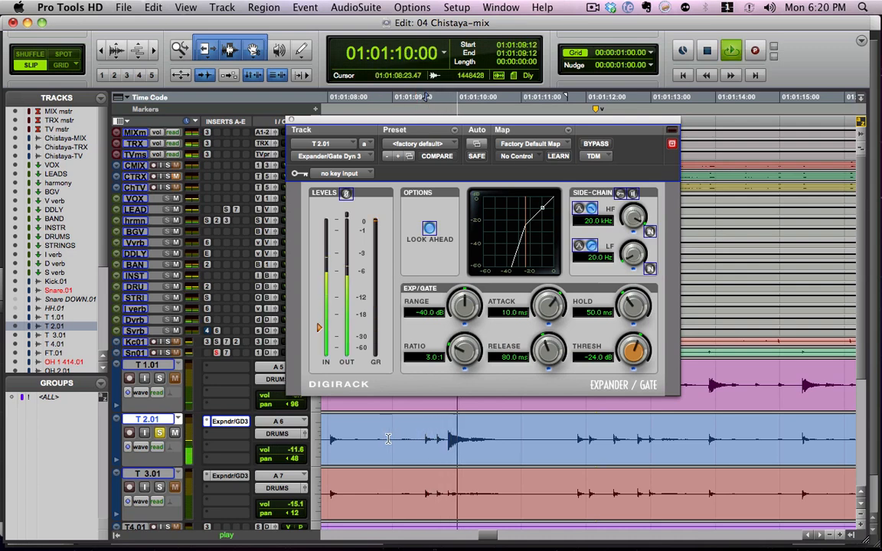
{"action": "key", "text": "space"}
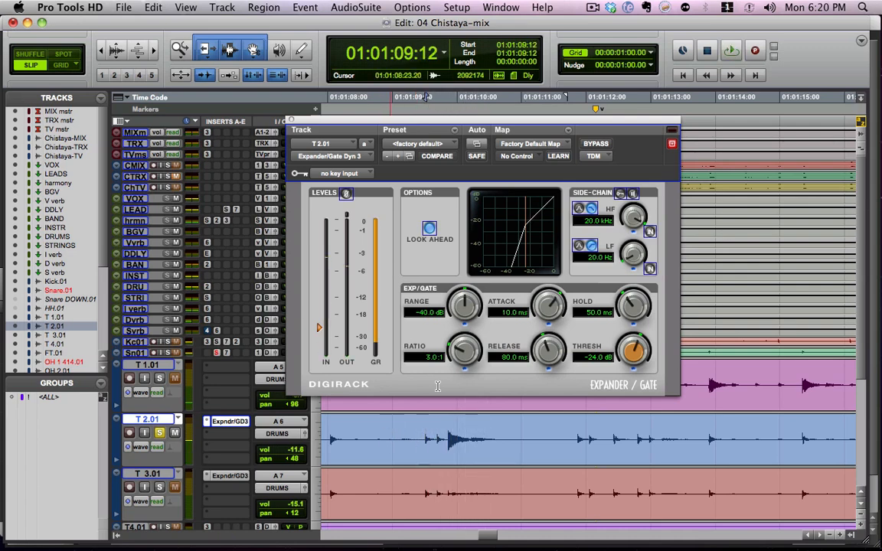
Set the gate's side-chain HF filter to 226.1 Hz and LF filter to 60.3 Hz, and enable both filters
{"action": "left_click_drag", "start_coordinate": [634, 219], "coordinate": [643, 306]}
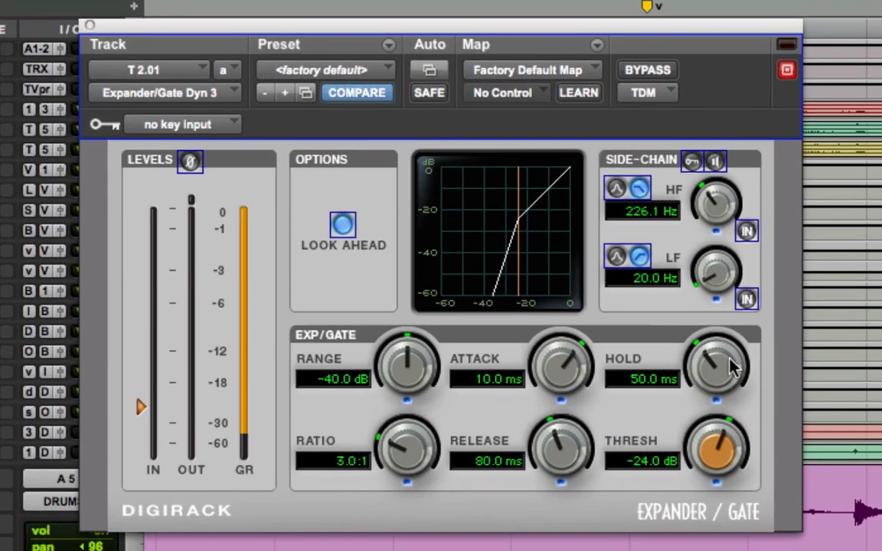
{"action": "left_click_drag", "start_coordinate": [713, 280], "coordinate": [708, 244]}
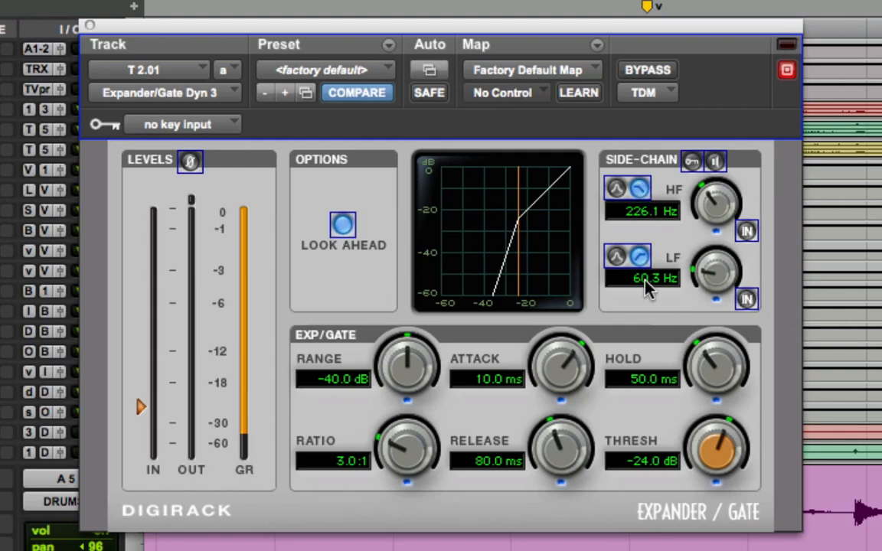
{"action": "left_click", "coordinate": [747, 232]}
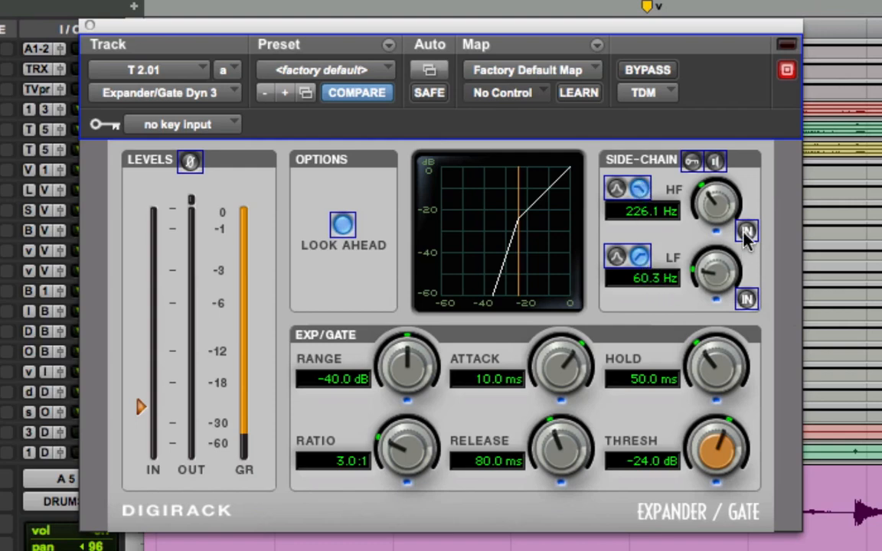
{"action": "left_click", "coordinate": [749, 298]}
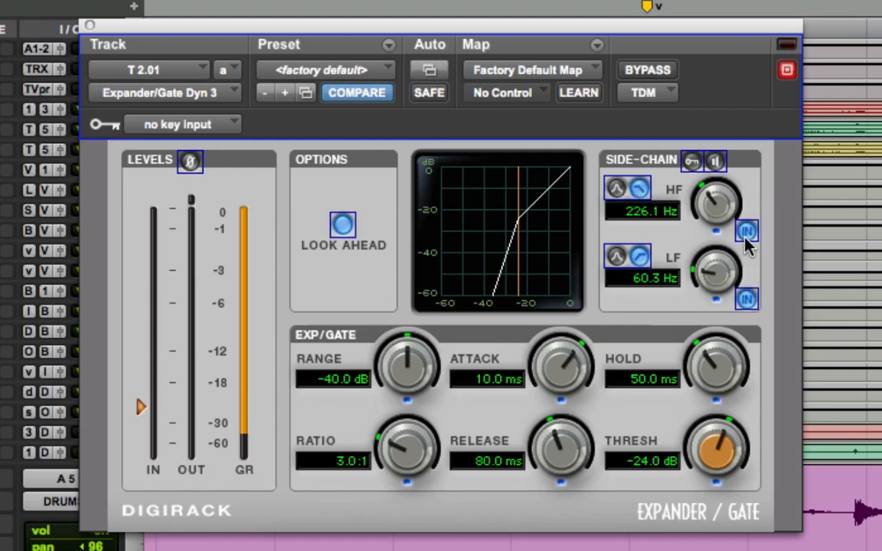
Monitor the side-chain during playback while sweeping its filters, leaving HF at 392.5 Hz and LF at 374.9 Hz
{"action": "left_click", "coordinate": [715, 162]}
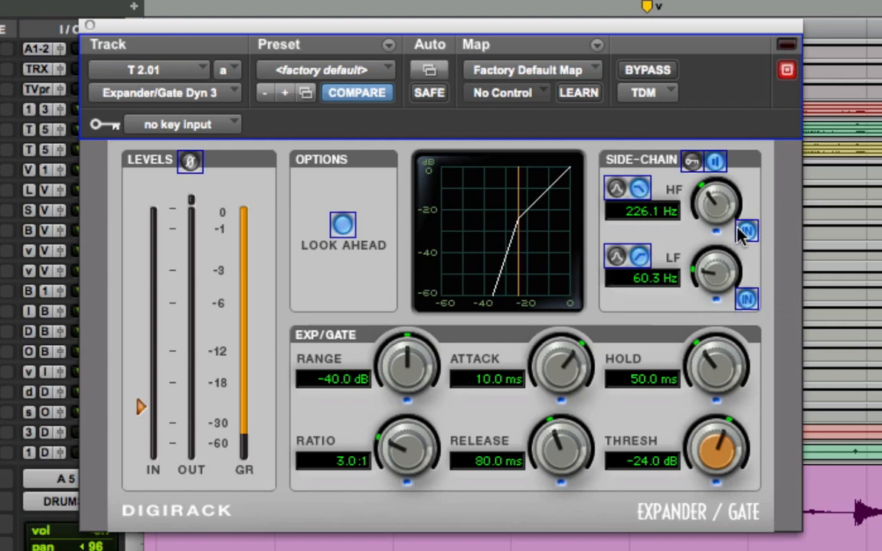
{"action": "key", "text": "space"}
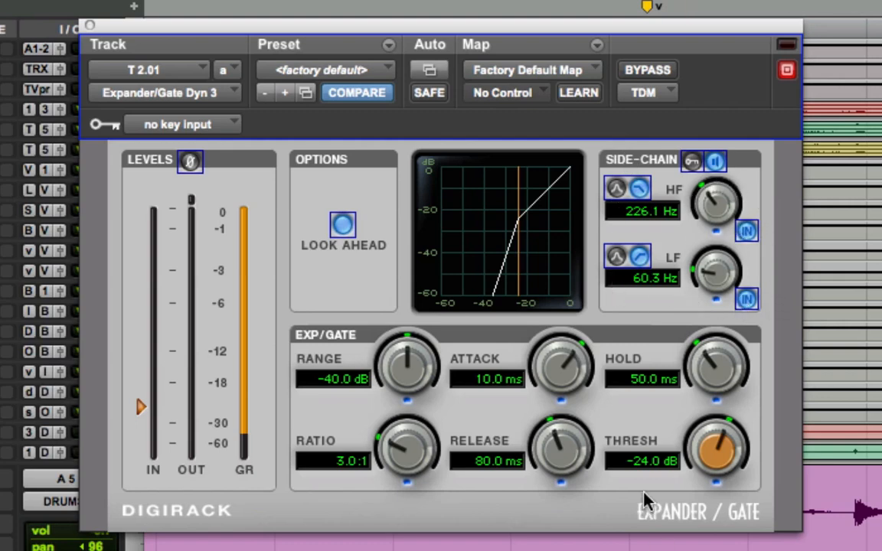
{"action": "left_click_drag", "start_coordinate": [716, 210], "coordinate": [713, 99]}
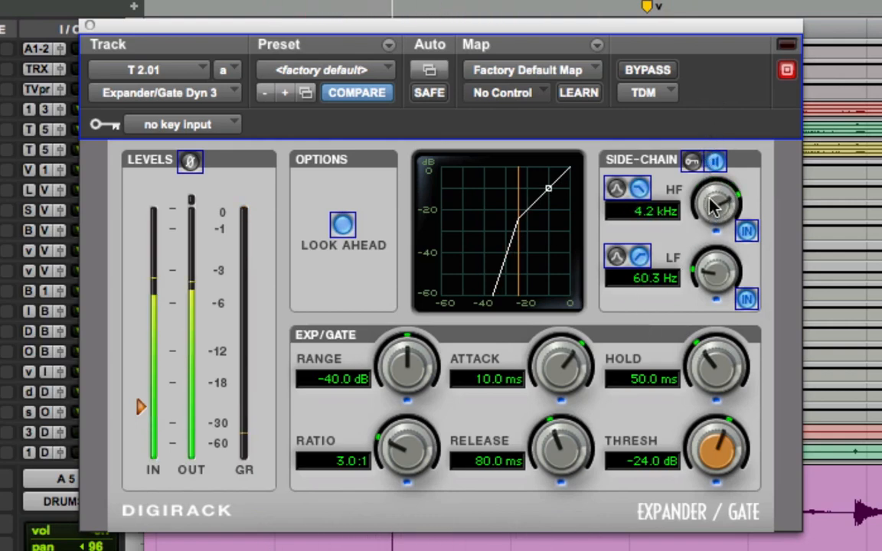
{"action": "left_click_drag", "start_coordinate": [716, 200], "coordinate": [701, 224]}
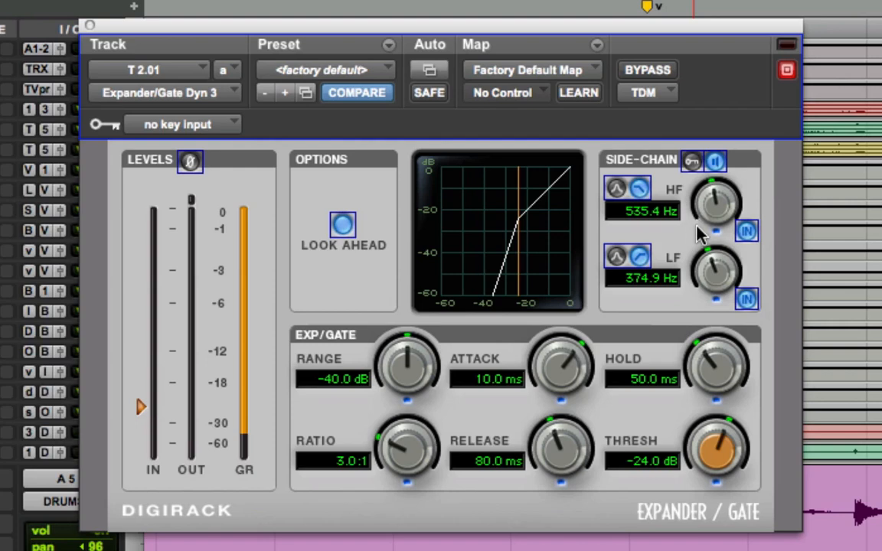
{"action": "mouse_move", "coordinate": [716, 208]}
{"action": "left_mouse_down"}
{"action": "mouse_move", "coordinate": [720, 256]}
{"action": "mouse_move", "coordinate": [703, 204]}
{"action": "left_mouse_up"}
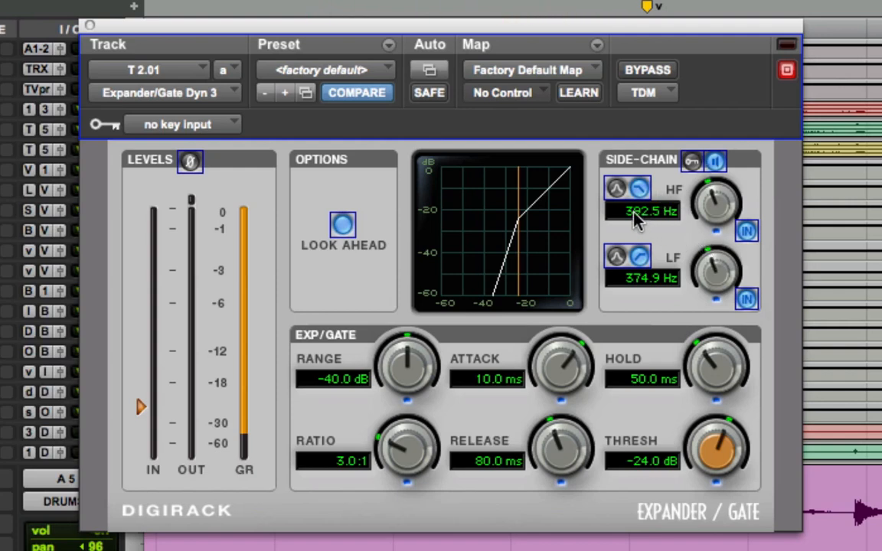
Switch both side-chain filters to the band-pass shape and tune HF to 242.2 Hz and LF to 247.9 Hz
{"action": "left_click", "coordinate": [617, 192]}
{"action": "left_click", "coordinate": [617, 257]}
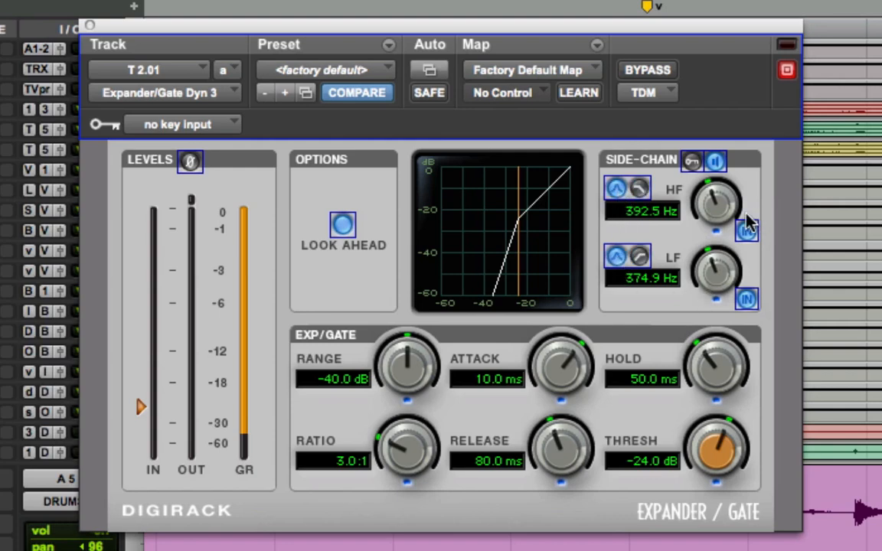
{"action": "left_click_drag", "start_coordinate": [716, 200], "coordinate": [720, 221]}
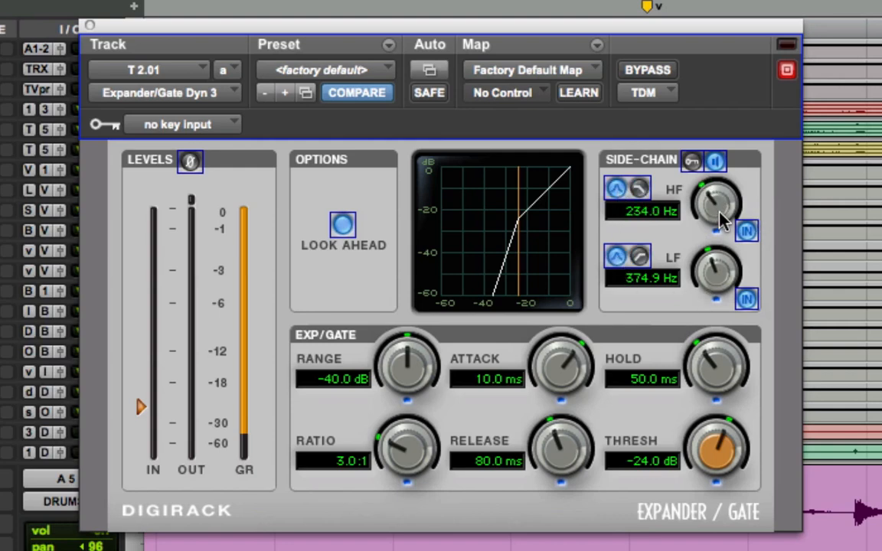
{"action": "mouse_move", "coordinate": [712, 291]}
{"action": "left_mouse_down"}
{"action": "mouse_move", "coordinate": [713, 299]}
{"action": "mouse_move", "coordinate": [713, 290]}
{"action": "left_mouse_up"}
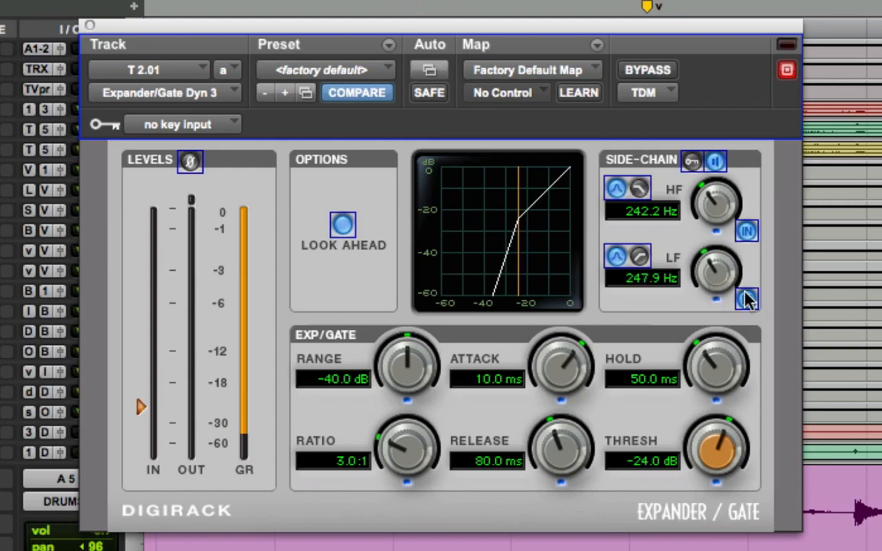
Compare the monitored side-chain signal with both filters disabled and enabled during playback
{"action": "left_click", "coordinate": [747, 298]}
{"action": "left_click", "coordinate": [748, 232]}
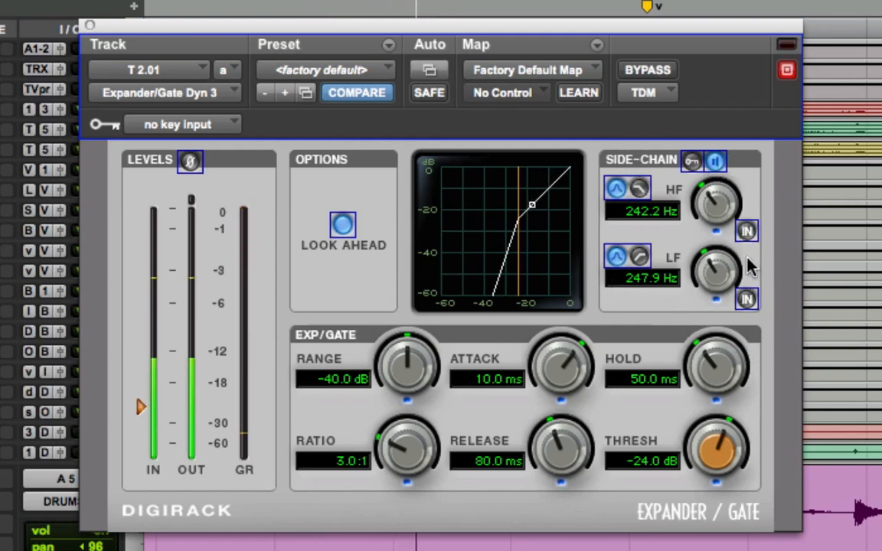
{"action": "left_click", "coordinate": [747, 232]}
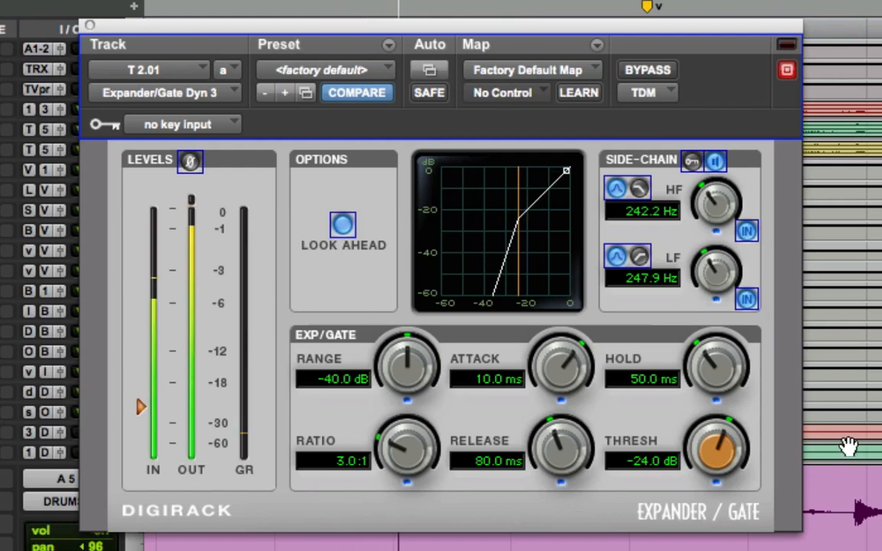
Fine-tune the side-chain filters, setting HF to 226.1 Hz and keeping LF at 247.9 Hz
{"action": "mouse_move", "coordinate": [717, 199]}
{"action": "left_mouse_down"}
{"action": "mouse_move", "coordinate": [719, 212]}
{"action": "mouse_move", "coordinate": [717, 204]}
{"action": "left_mouse_up"}
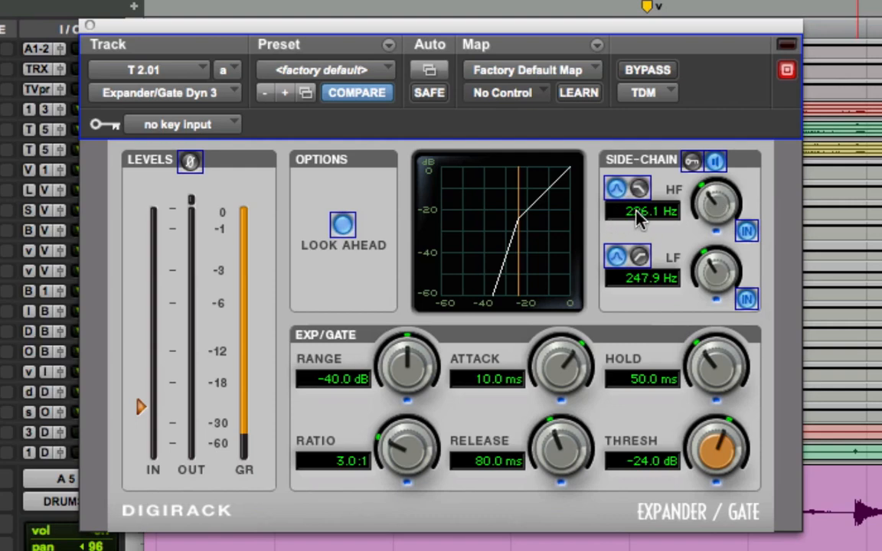
{"action": "left_click", "coordinate": [642, 279]}
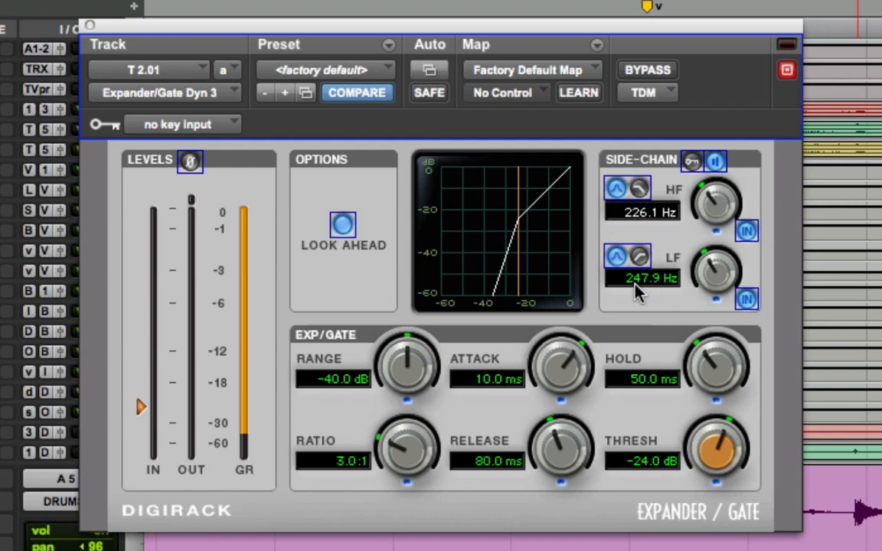
{"action": "left_click_drag", "start_coordinate": [713, 275], "coordinate": [715, 278]}
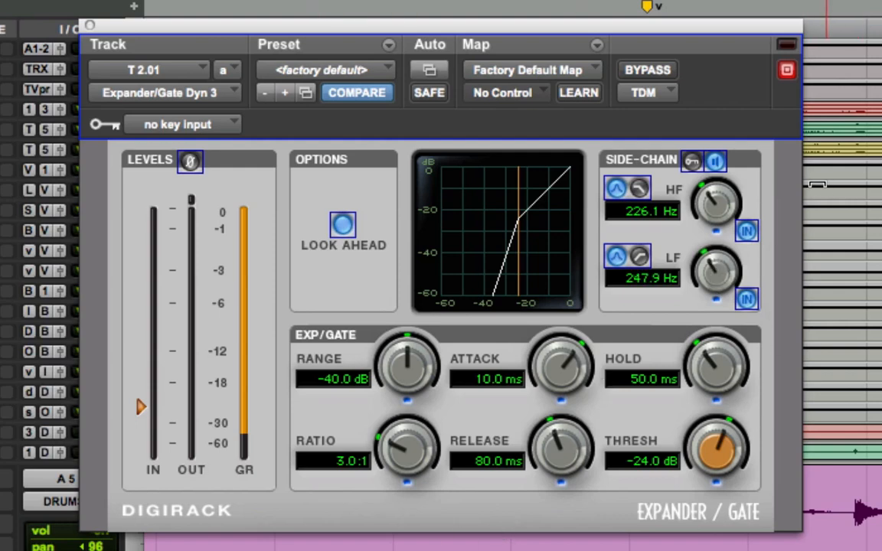
Disable and re-enable both side-chain filters to compare the sound, and turn off side-chain listening
{"action": "left_click", "coordinate": [747, 298]}
{"action": "left_click", "coordinate": [746, 231]}
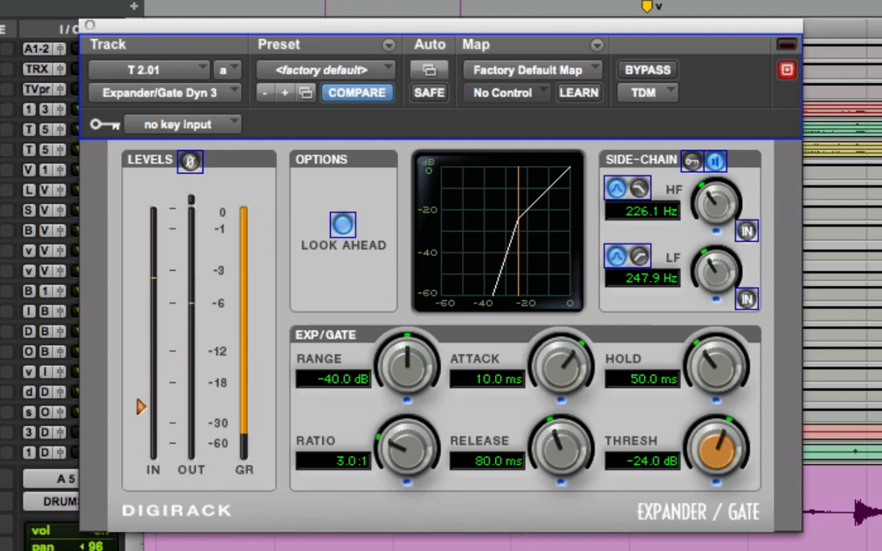
{"action": "left_click", "coordinate": [748, 231]}
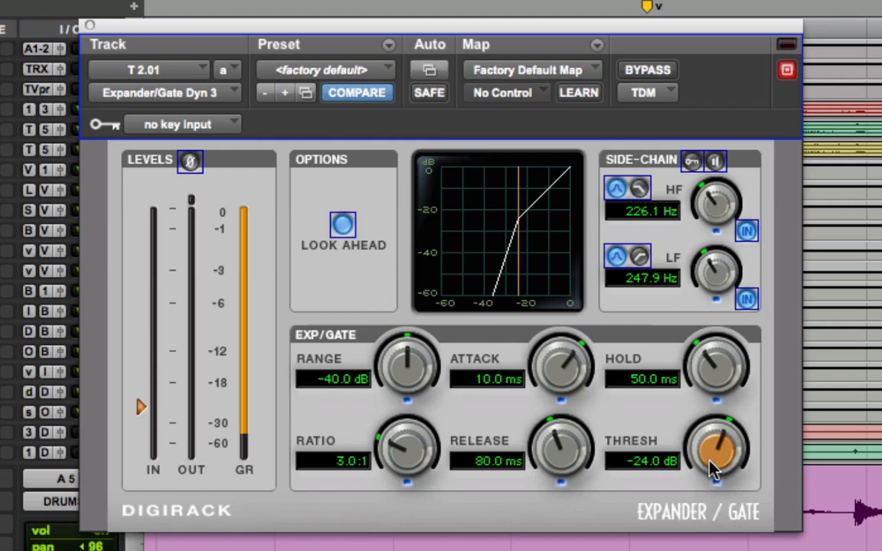
Set the gate's threshold to 0.0 dB, range to -80.0 dB and ratio to 12.8:1, and start playback
{"action": "left_click_drag", "start_coordinate": [711, 464], "coordinate": [712, 362]}
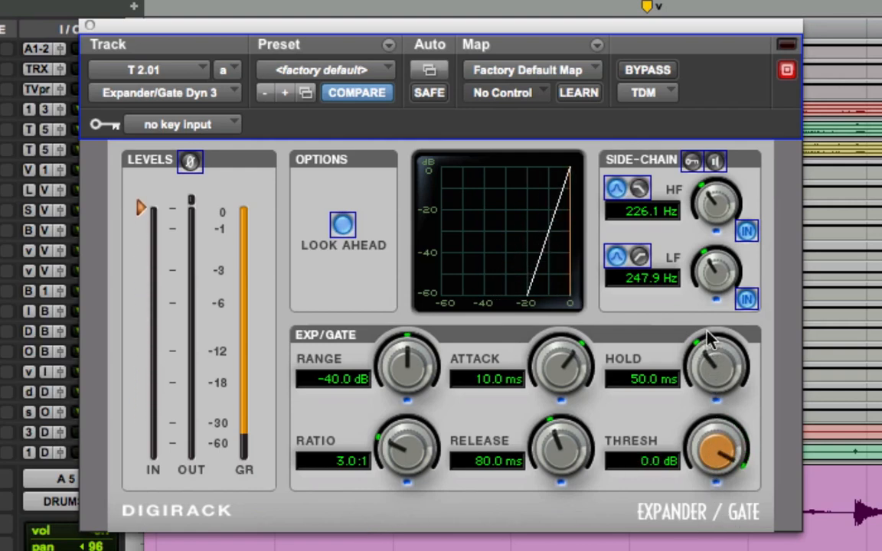
{"action": "left_click_drag", "start_coordinate": [406, 368], "coordinate": [413, 543]}
{"action": "left_click_drag", "start_coordinate": [406, 459], "coordinate": [409, 383]}
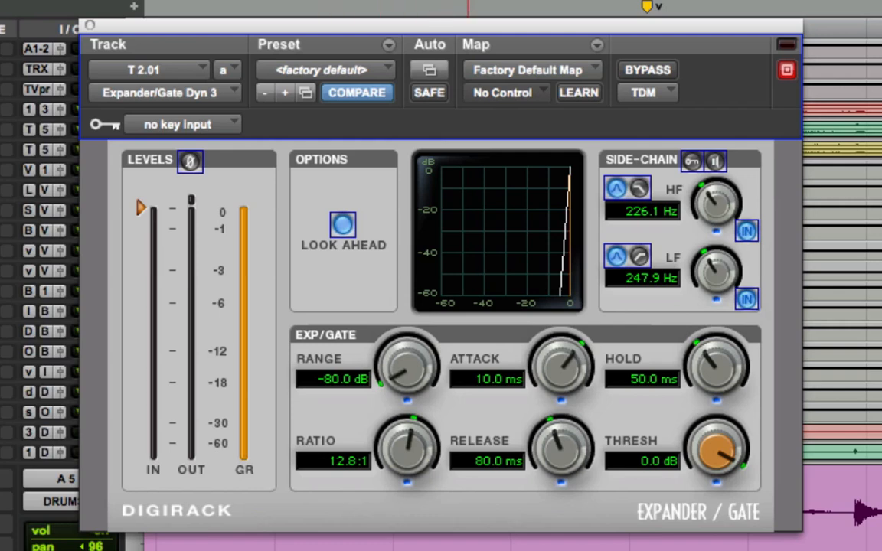
{"action": "key", "text": "space"}
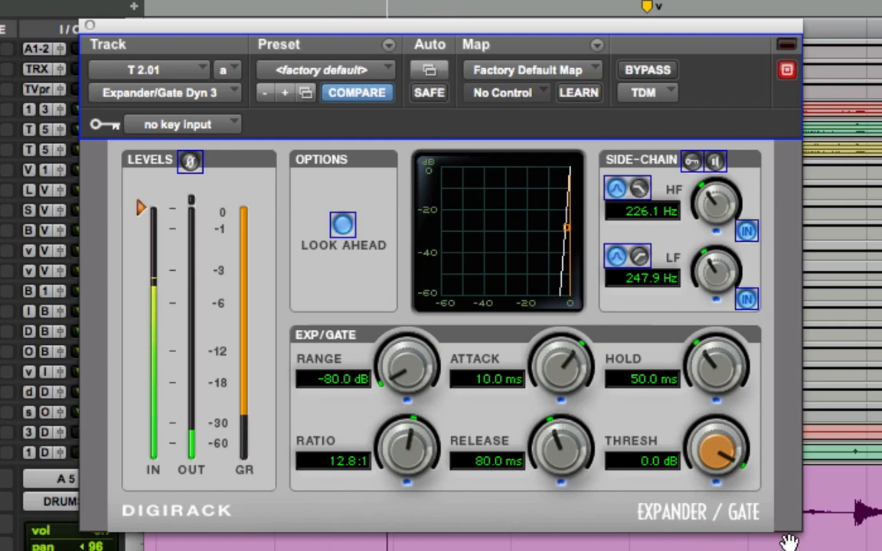
Adjust the gate's threshold during playback of the selected tom fill, ending at -7.2 dB, and shorten the attack to 480.2 us
{"action": "left_click_drag", "start_coordinate": [720, 450], "coordinate": [726, 462]}
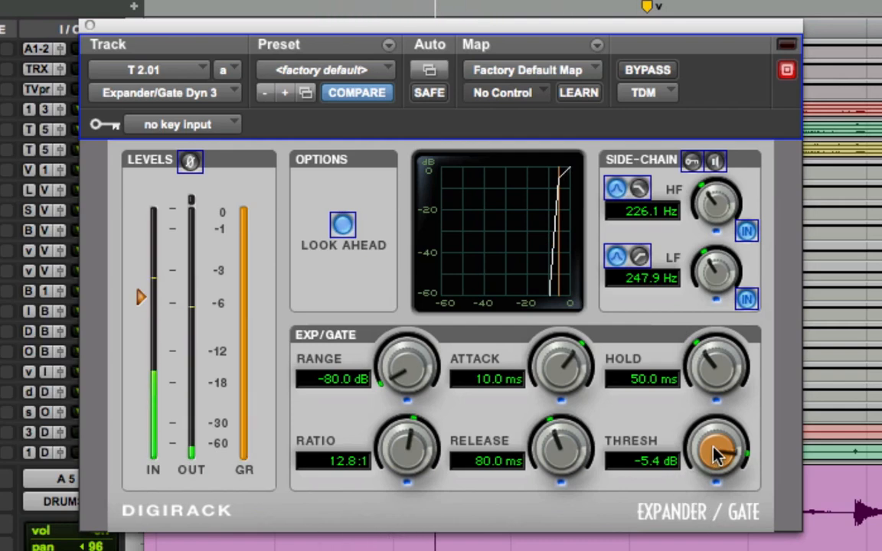
{"action": "left_click_drag", "start_coordinate": [719, 448], "coordinate": [720, 477]}
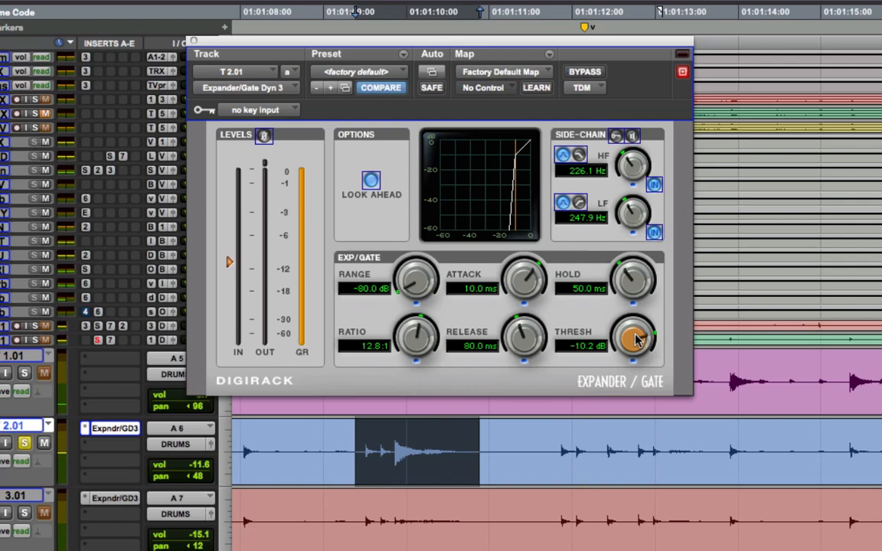
{"action": "mouse_move", "coordinate": [630, 346]}
{"action": "left_mouse_down"}
{"action": "mouse_move", "coordinate": [634, 365]}
{"action": "mouse_move", "coordinate": [635, 349]}
{"action": "left_mouse_up"}
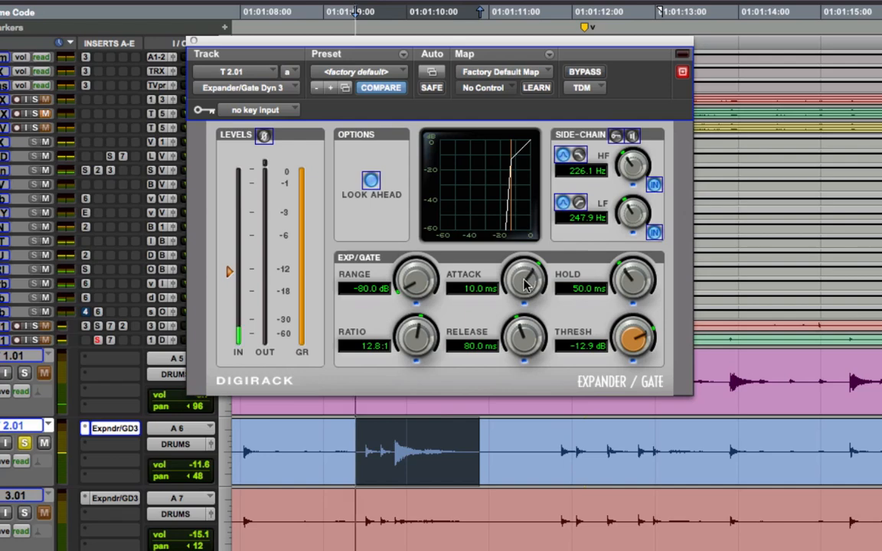
{"action": "left_click_drag", "start_coordinate": [527, 284], "coordinate": [535, 341]}
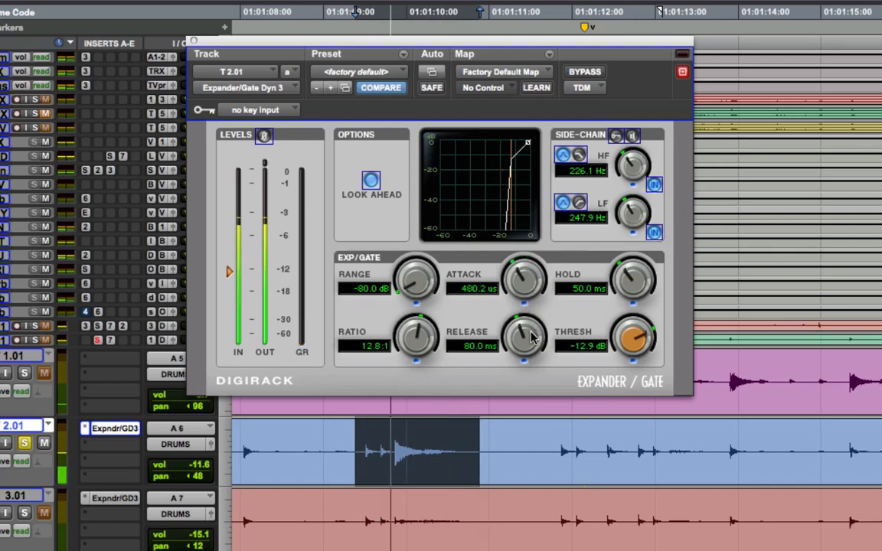
{"action": "mouse_move", "coordinate": [635, 342]}
{"action": "left_mouse_down"}
{"action": "mouse_move", "coordinate": [635, 321]}
{"action": "mouse_move", "coordinate": [627, 348]}
{"action": "left_mouse_up"}
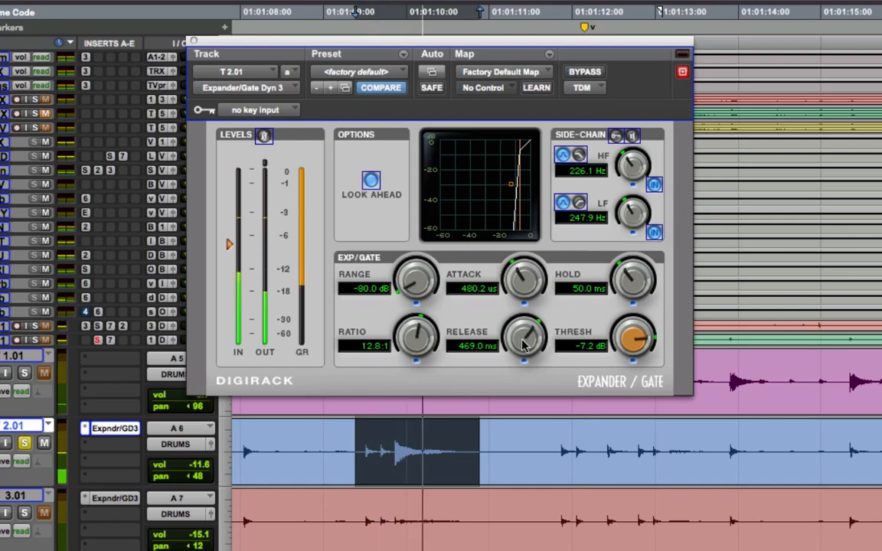
Set the gate's release to 1.2 s, hold to 123.1 ms and range to -23.3 dB
{"action": "left_click_drag", "start_coordinate": [525, 334], "coordinate": [526, 318]}
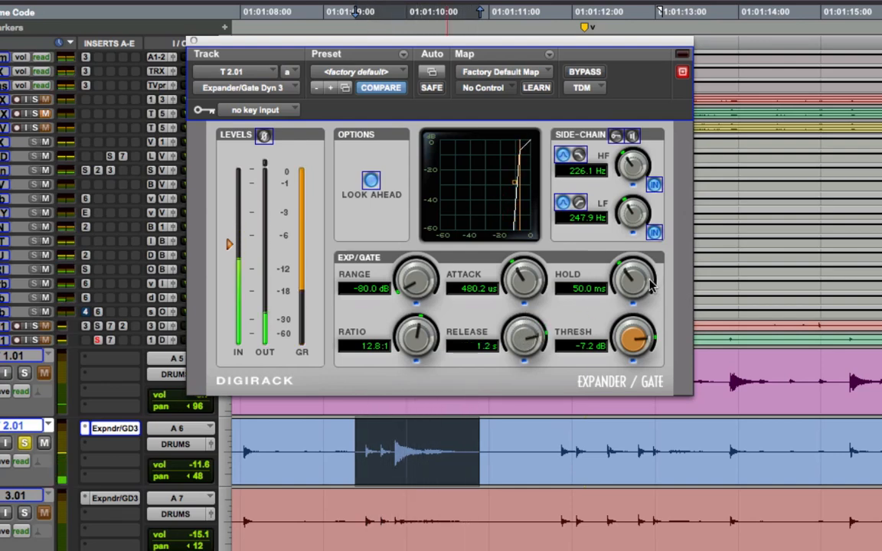
{"action": "left_click_drag", "start_coordinate": [633, 278], "coordinate": [632, 270]}
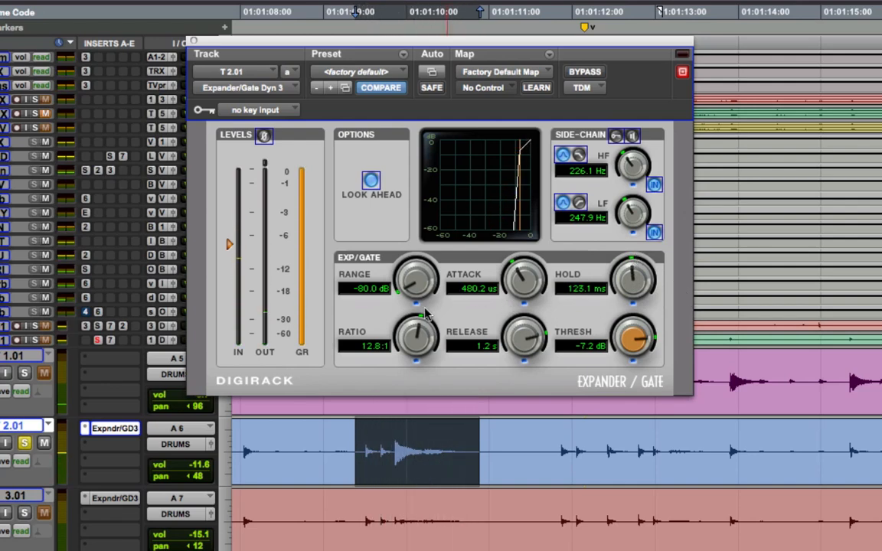
{"action": "left_click_drag", "start_coordinate": [418, 287], "coordinate": [414, 233]}
{"action": "left_click_drag", "start_coordinate": [409, 189], "coordinate": [405, 160]}
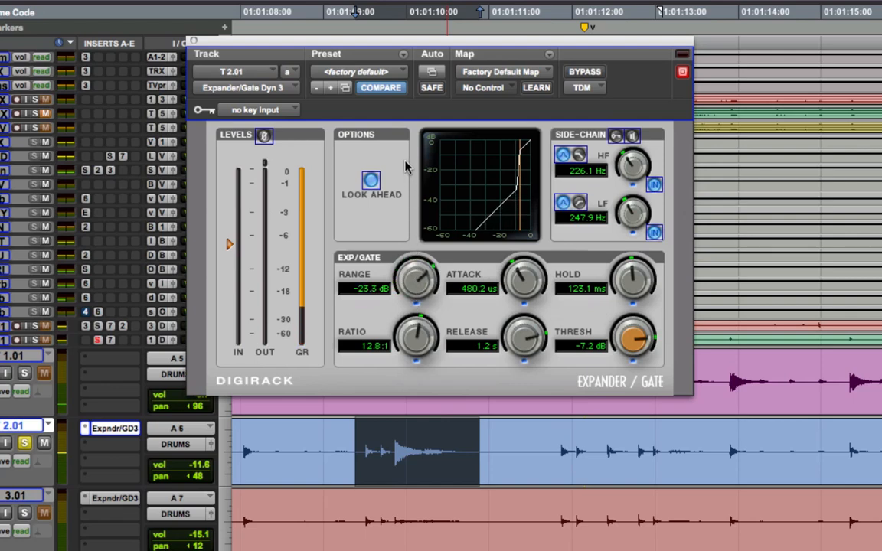
Play the track from before the tom fill, compare with the gate's range at 0.0 dB, and set the range to -24.0 dB
{"action": "left_click", "coordinate": [239, 443]}
{"action": "key", "text": "r"}
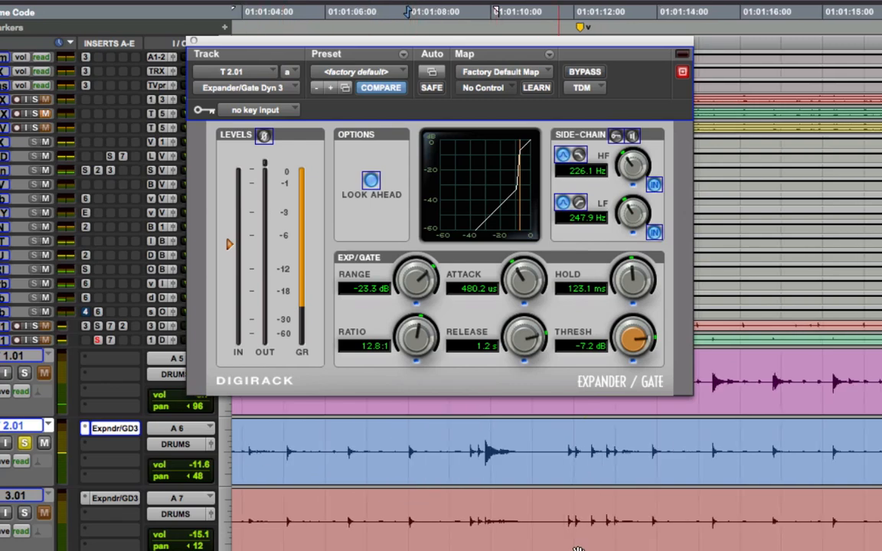
{"action": "left_click", "coordinate": [555, 445]}
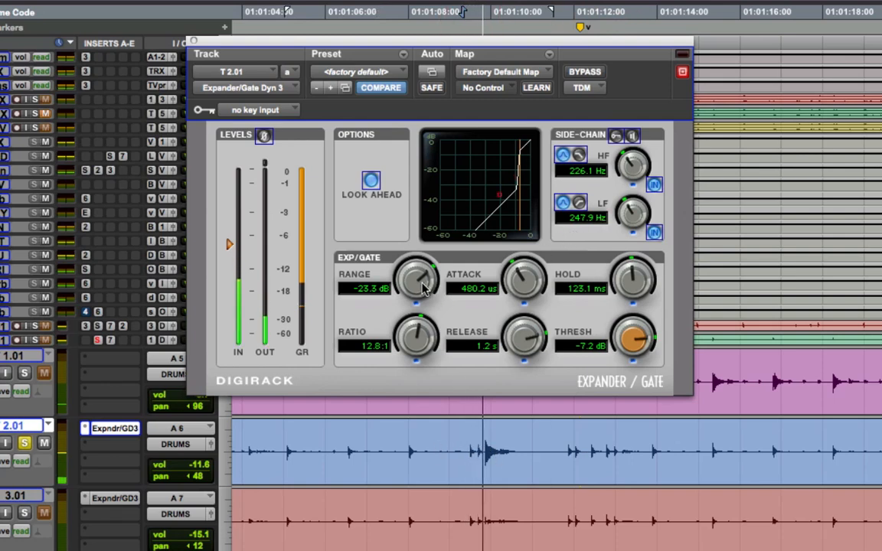
{"action": "left_click_drag", "start_coordinate": [406, 277], "coordinate": [413, 229]}
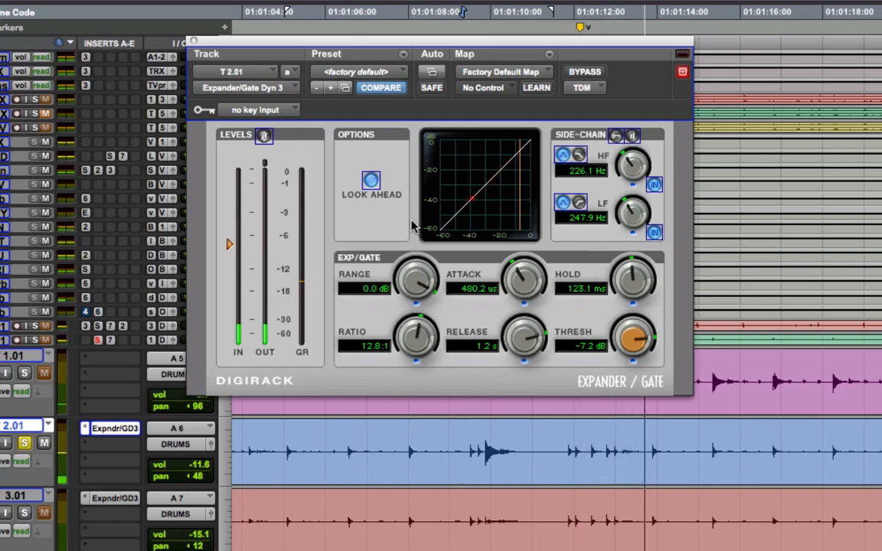
{"action": "left_click_drag", "start_coordinate": [413, 226], "coordinate": [421, 281]}
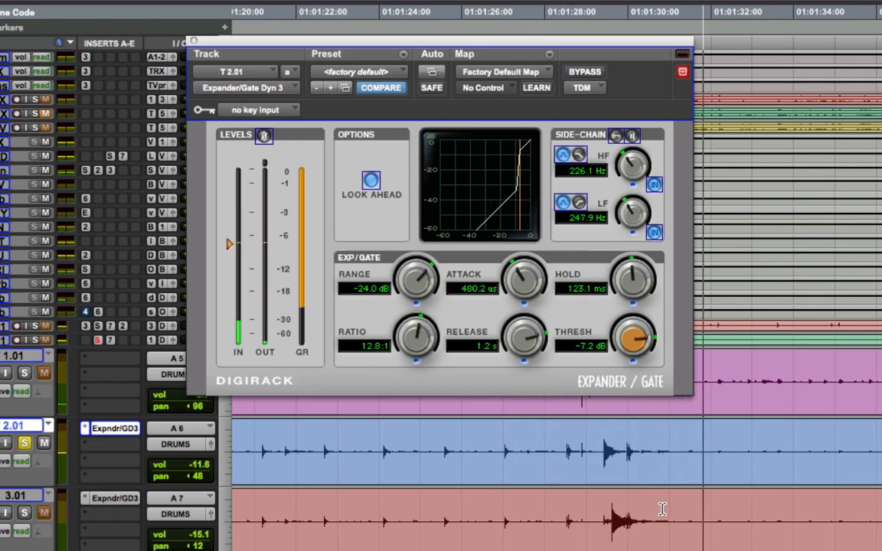
Loop the small hits near 01:01:28 on T 2.01 and set the gate's attack to 371.3 us and threshold to -4.5 dB
{"action": "left_click", "coordinate": [569, 441]}
{"action": "left_click_drag", "start_coordinate": [561, 443], "coordinate": [598, 444]}
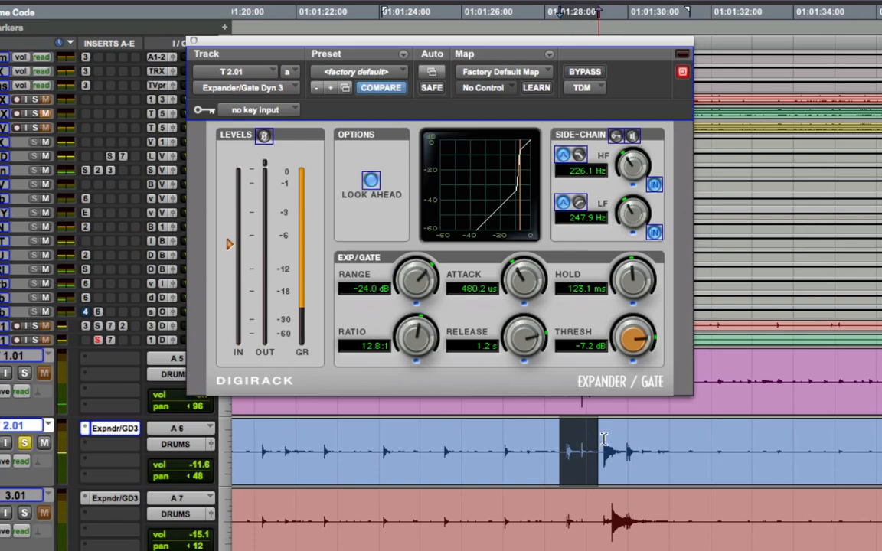
{"action": "key", "text": "space"}
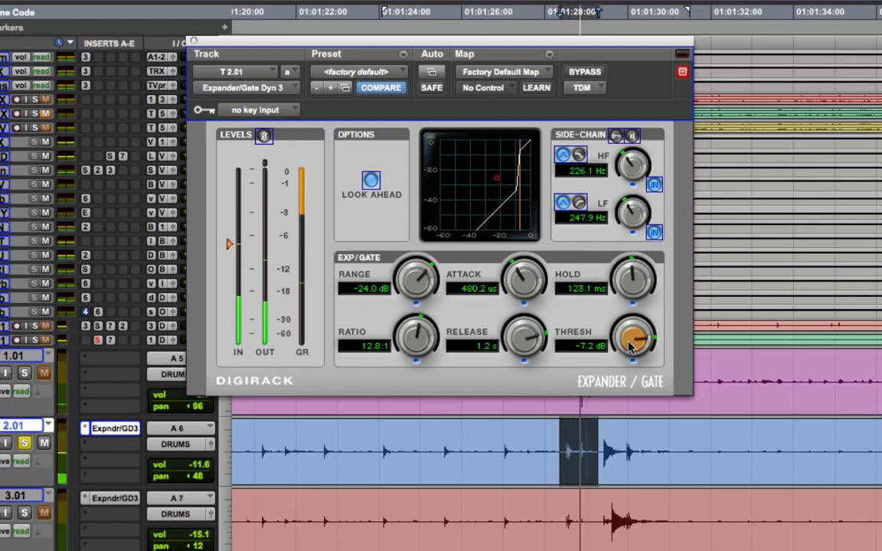
{"action": "left_click_drag", "start_coordinate": [510, 291], "coordinate": [512, 299]}
{"action": "left_click_drag", "start_coordinate": [632, 351], "coordinate": [632, 344]}
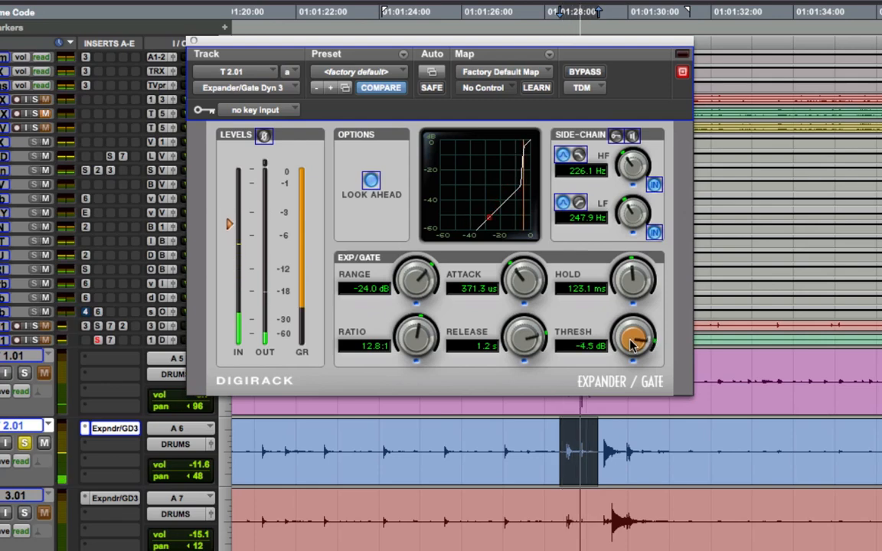
Audition the gated tom fill on T 2.01 and examine its quiet and loud hits between about 01:01:28 and 01:01:31
{"action": "left_click", "coordinate": [524, 448]}
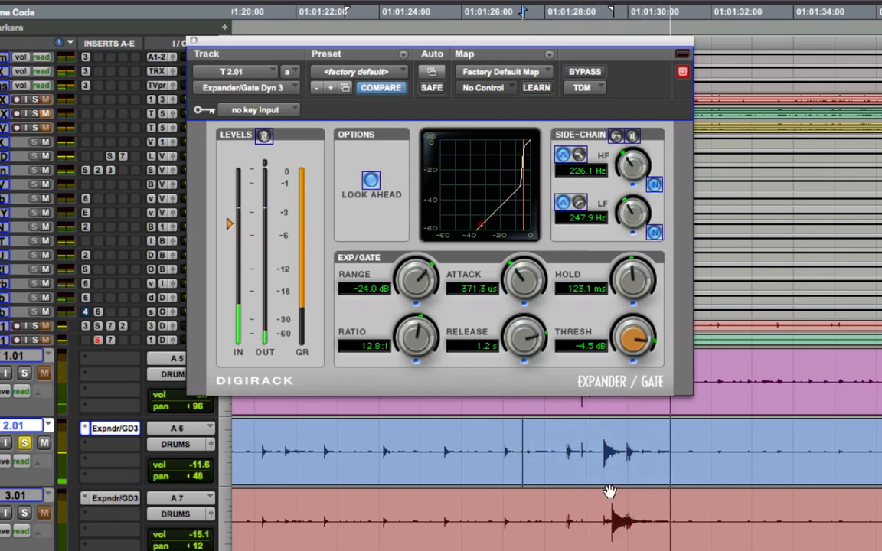
{"action": "left_click_drag", "start_coordinate": [624, 441], "coordinate": [657, 448]}
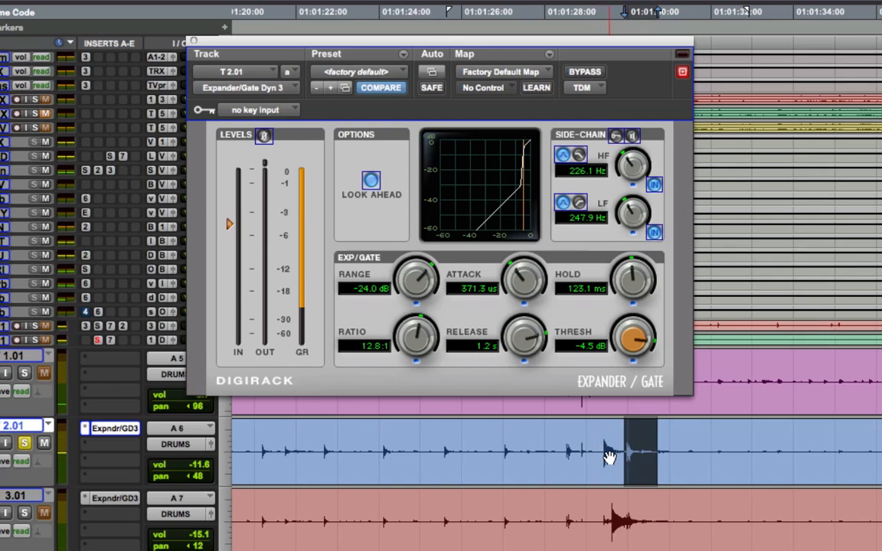
{"action": "left_click_drag", "start_coordinate": [552, 447], "coordinate": [596, 447]}
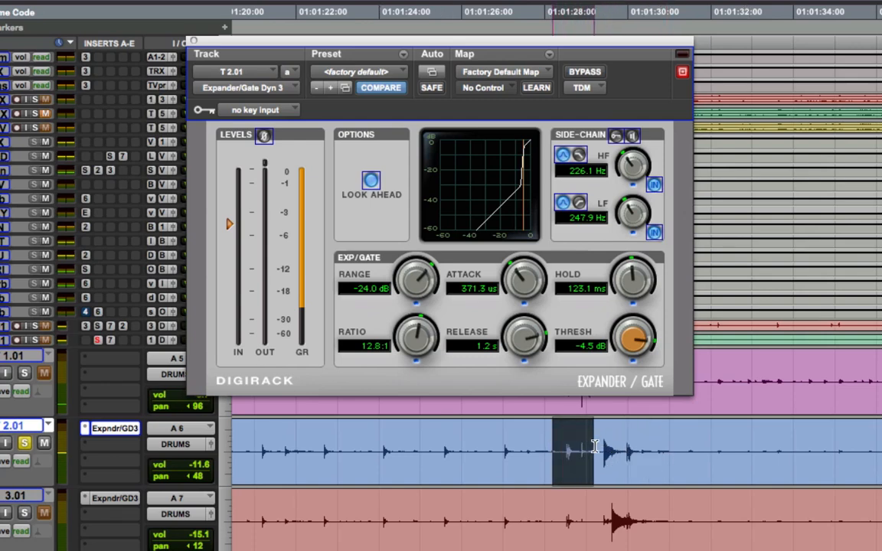
{"action": "left_click", "coordinate": [647, 443]}
{"action": "left_click_drag", "start_coordinate": [553, 442], "coordinate": [681, 446]}
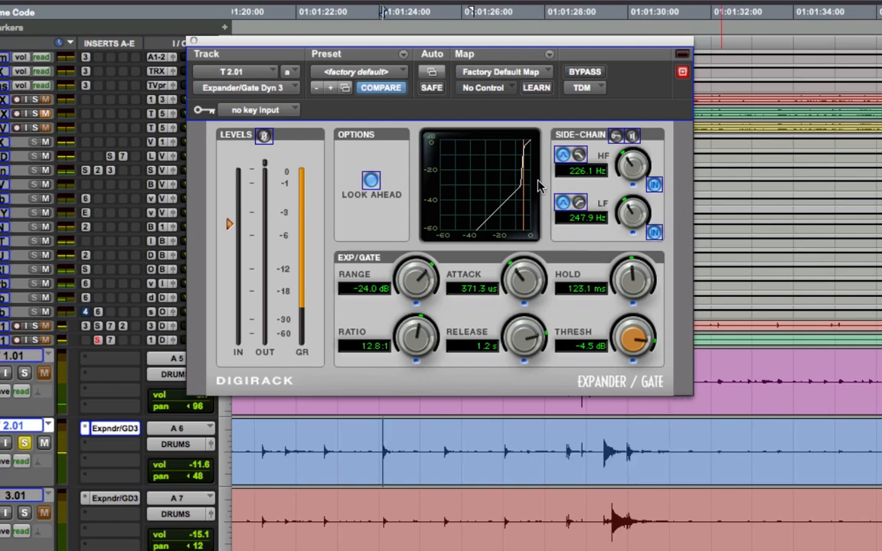